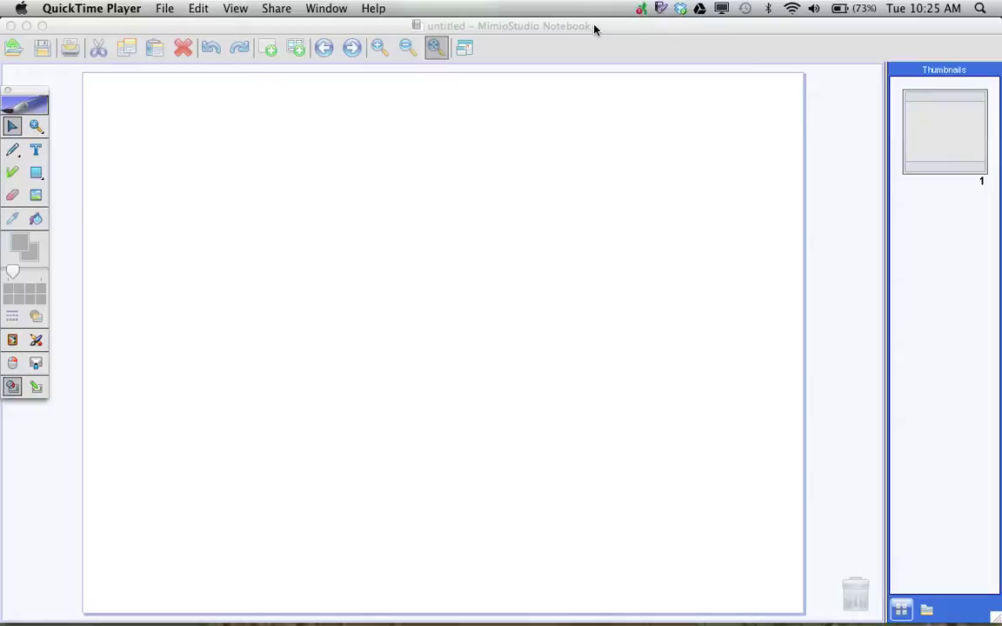
- Launch Notebook from the MimioStudio menu-bar icon to get a blank untitled notebook
{"action": "left_click", "coordinate": [661, 8]}
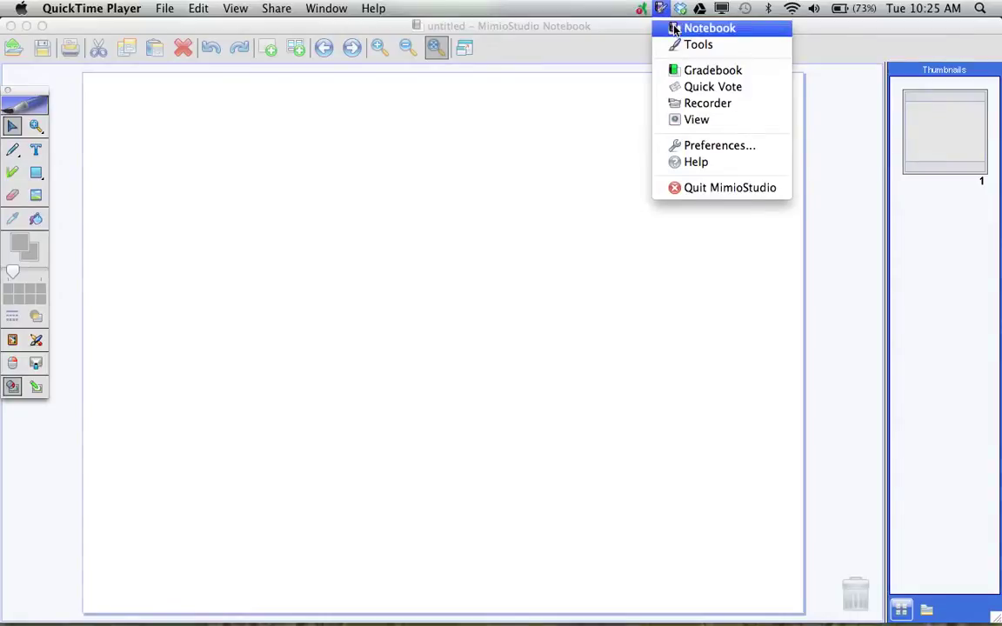
{"action": "left_click", "coordinate": [605, 33]}
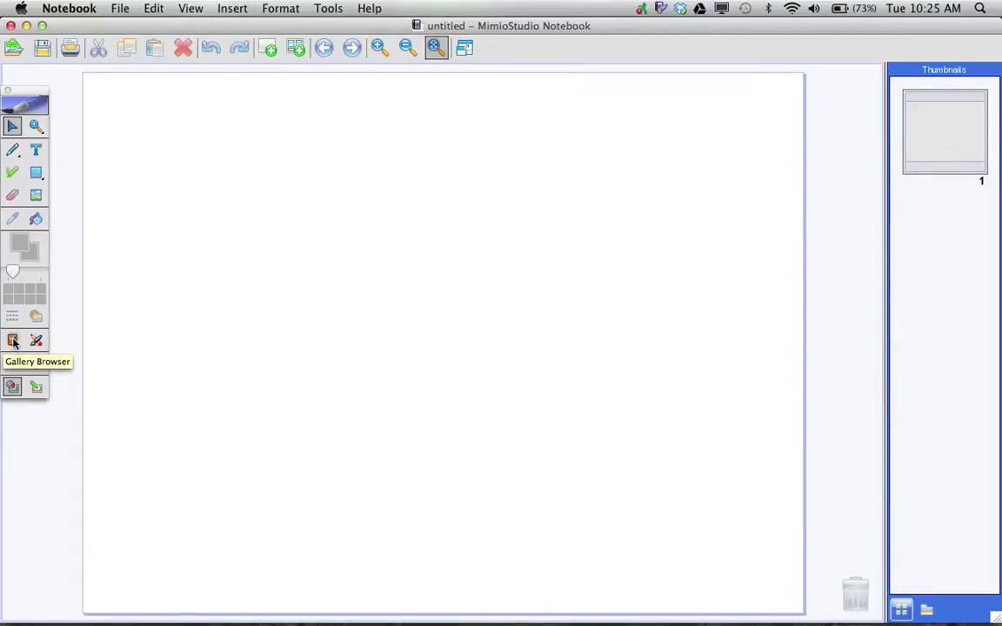
- Browse the Gallery's Questions and Results › Questions folder of Multiple Choice templates
{"action": "left_click", "coordinate": [13, 342]}
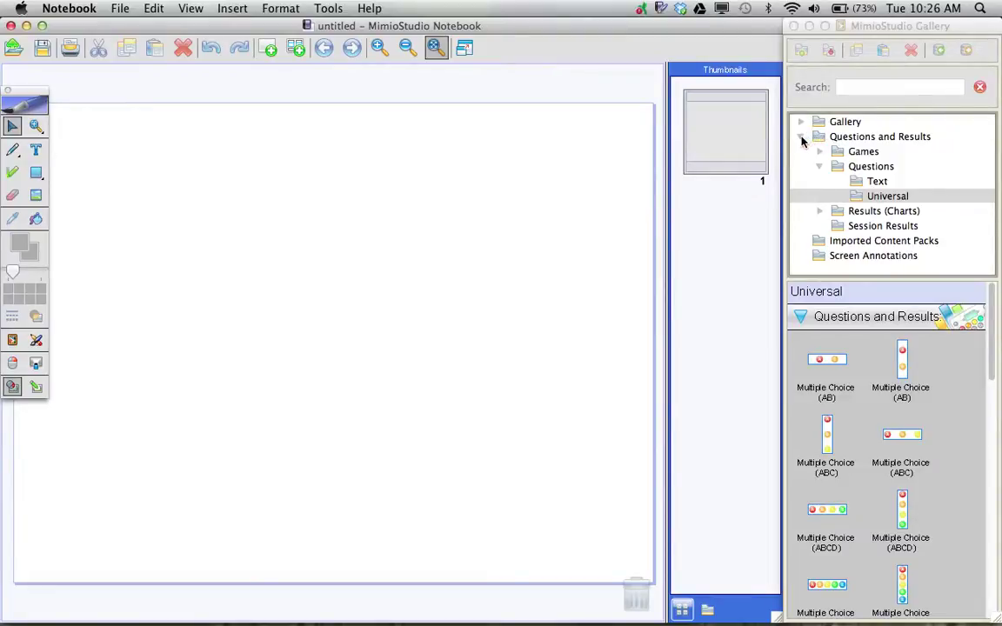
{"action": "left_click", "coordinate": [801, 137]}
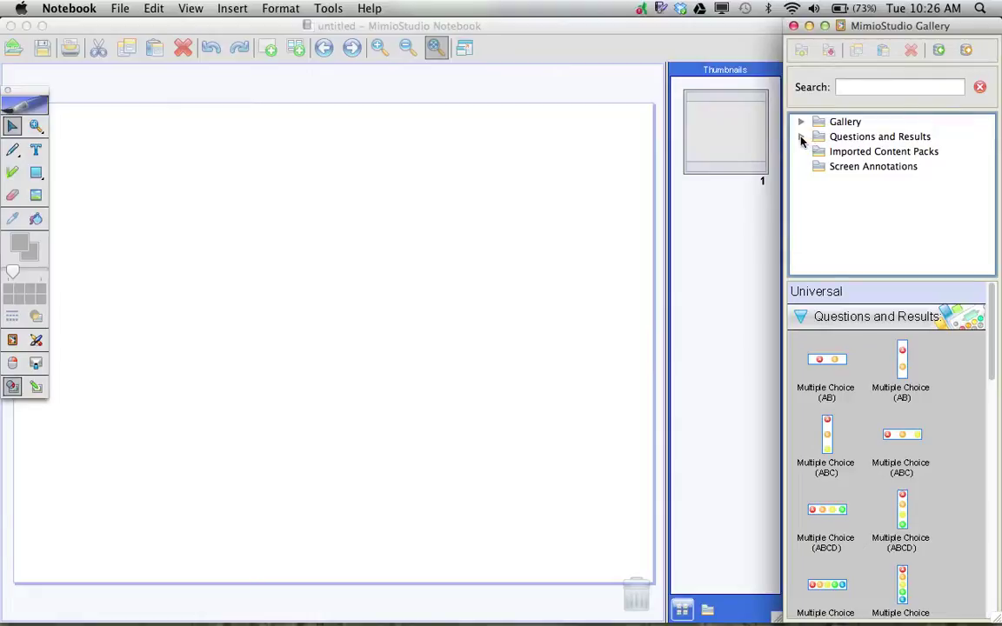
{"action": "left_click", "coordinate": [801, 137]}
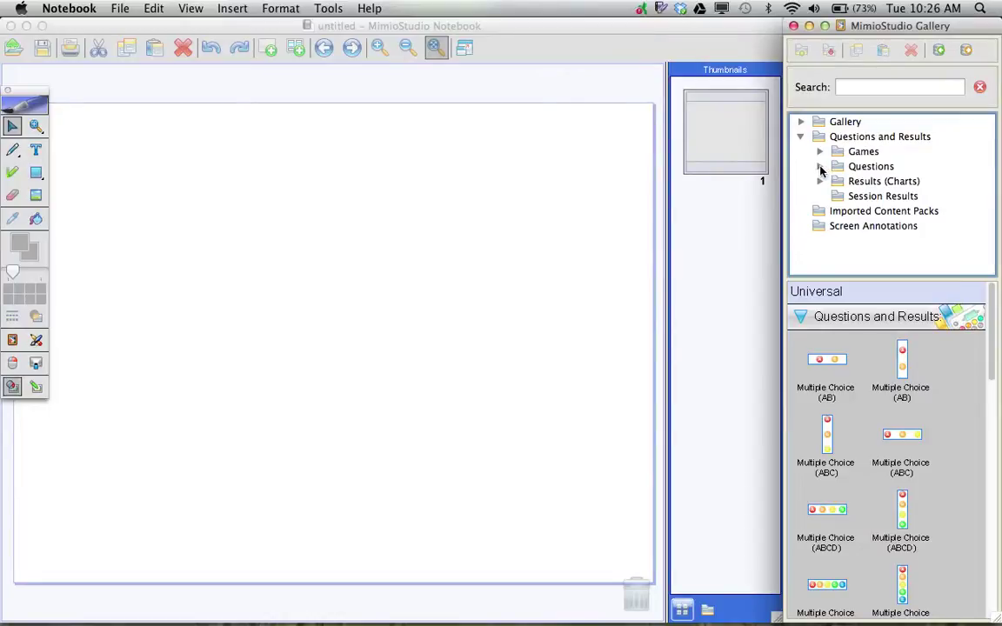
{"action": "left_click", "coordinate": [820, 167]}
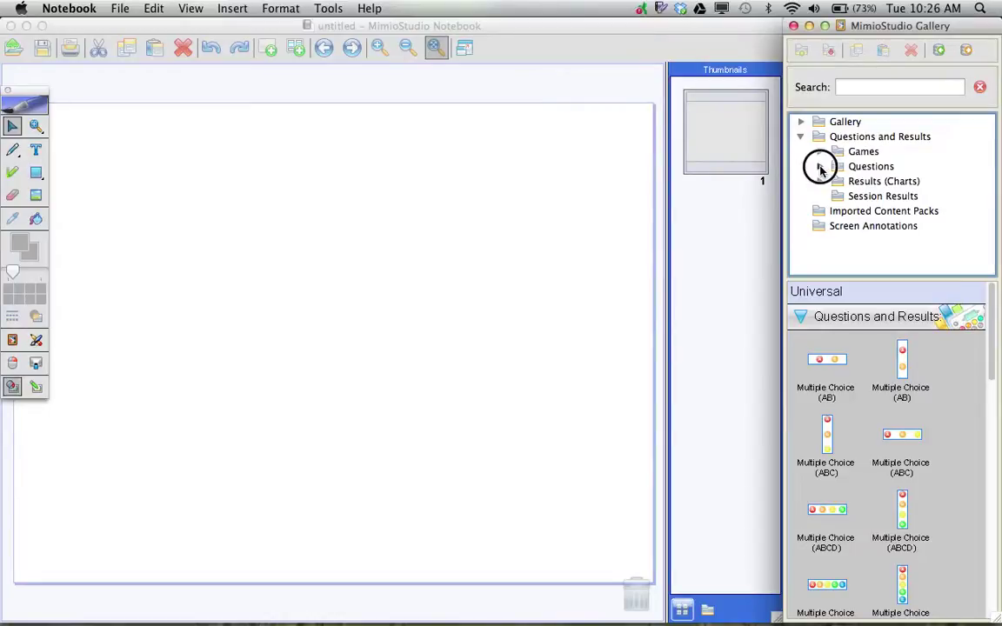
{"action": "left_click", "coordinate": [870, 168]}
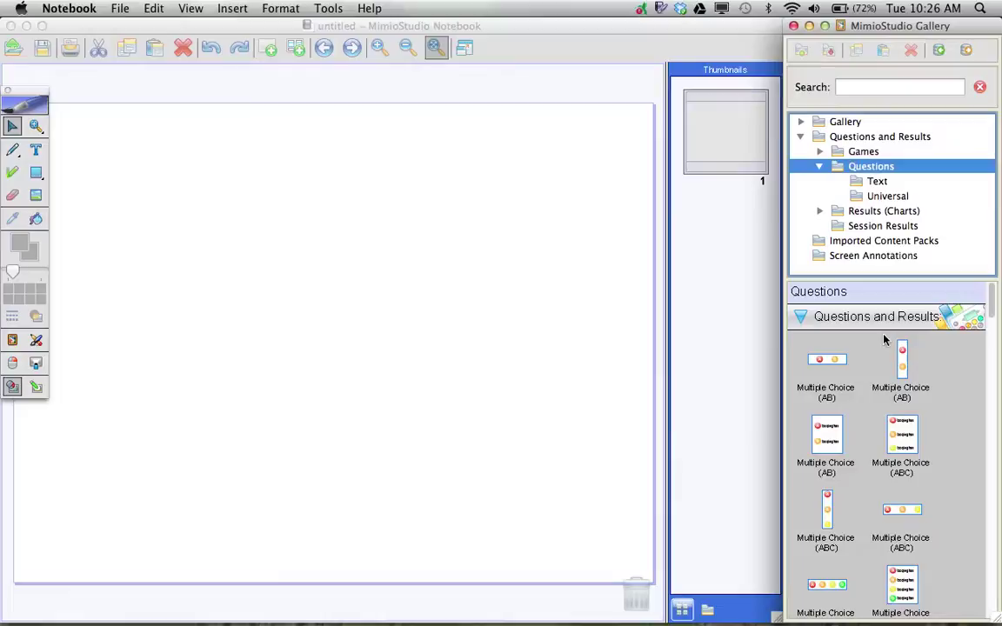
{"action": "scroll", "coordinate": [884, 339], "scroll_direction": "down", "scroll_amount": 10}
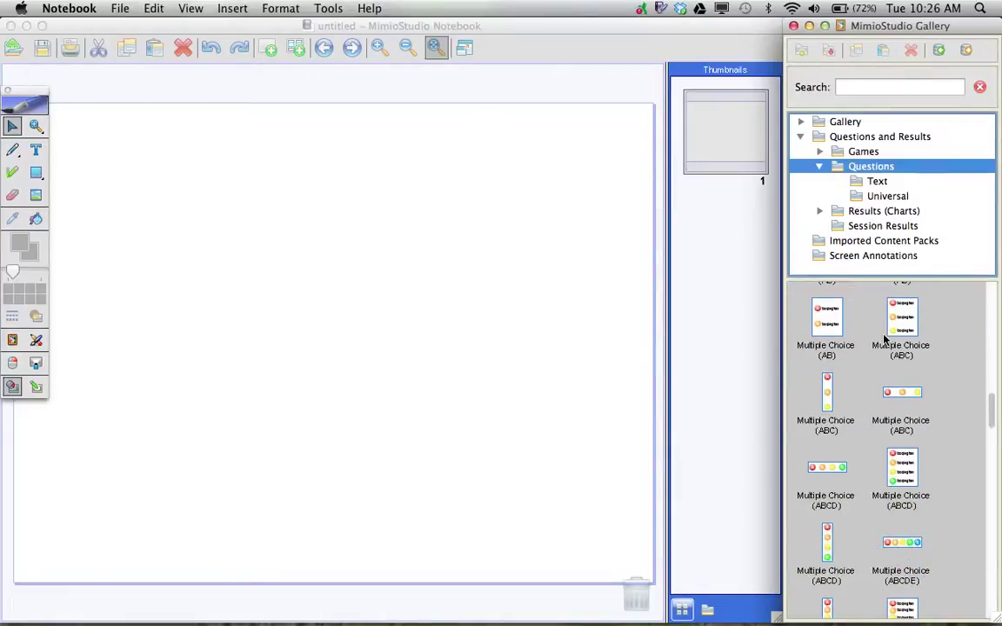
{"action": "scroll", "coordinate": [884, 340], "scroll_direction": "down", "scroll_amount": 3}
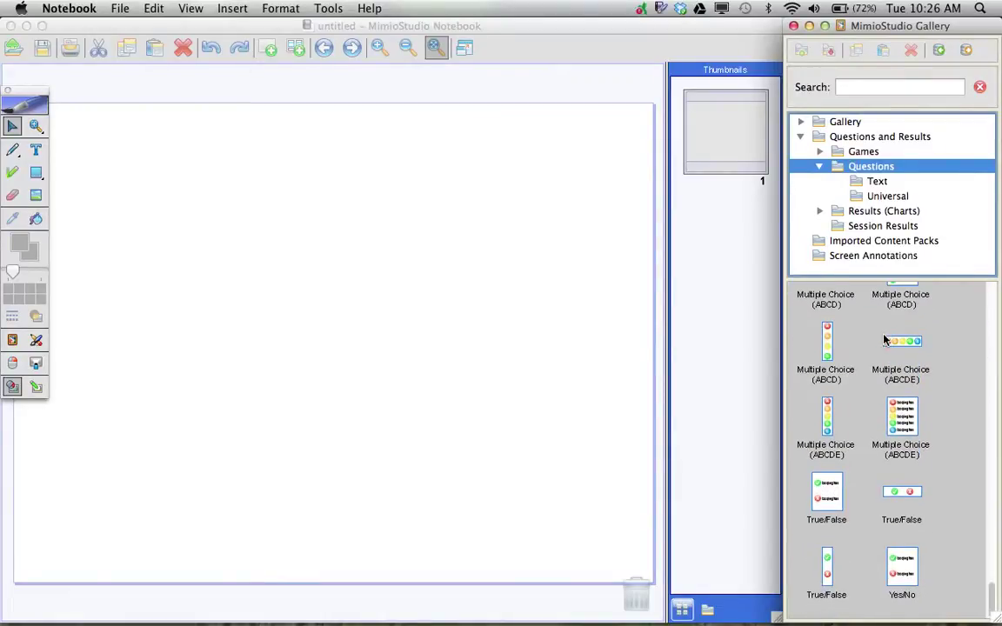
{"action": "scroll", "coordinate": [884, 339], "scroll_direction": "up", "scroll_amount": 15}
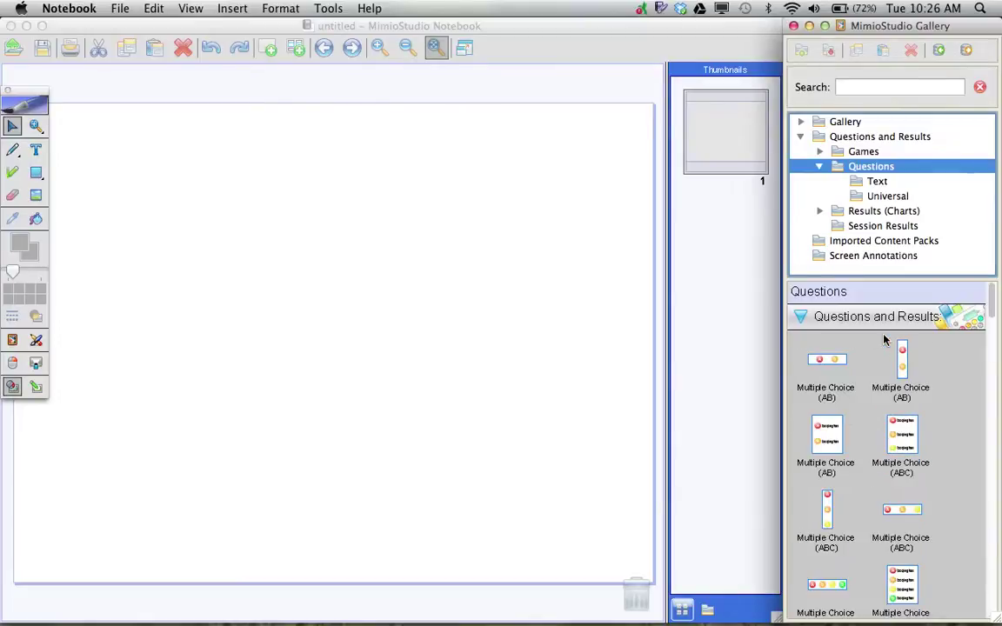
- Place a Multiple Choice (ABC) question and enter 'What year was the telescope invented?'
{"action": "left_click", "coordinate": [903, 433]}
{"action": "left_click_drag", "start_coordinate": [903, 432], "coordinate": [226, 343]}
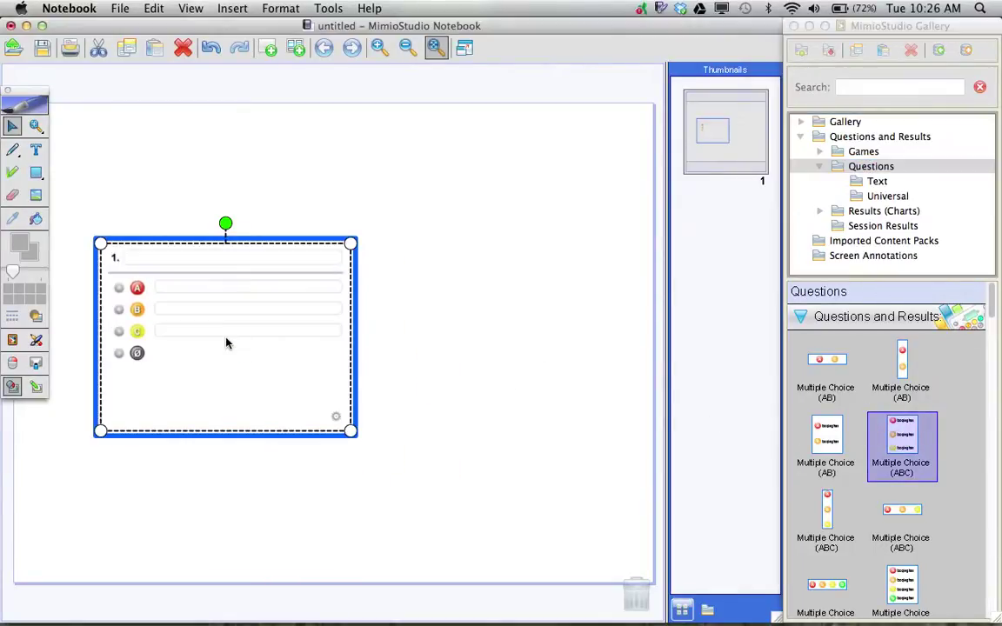
{"action": "left_click", "coordinate": [151, 263]}
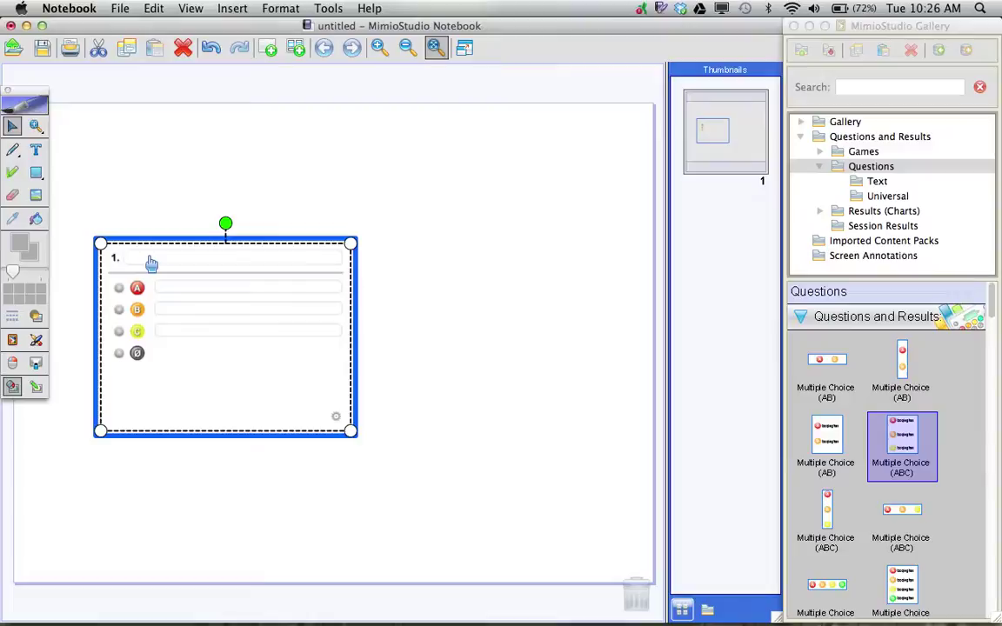
{"action": "type", "text": "What year was the telescope"}
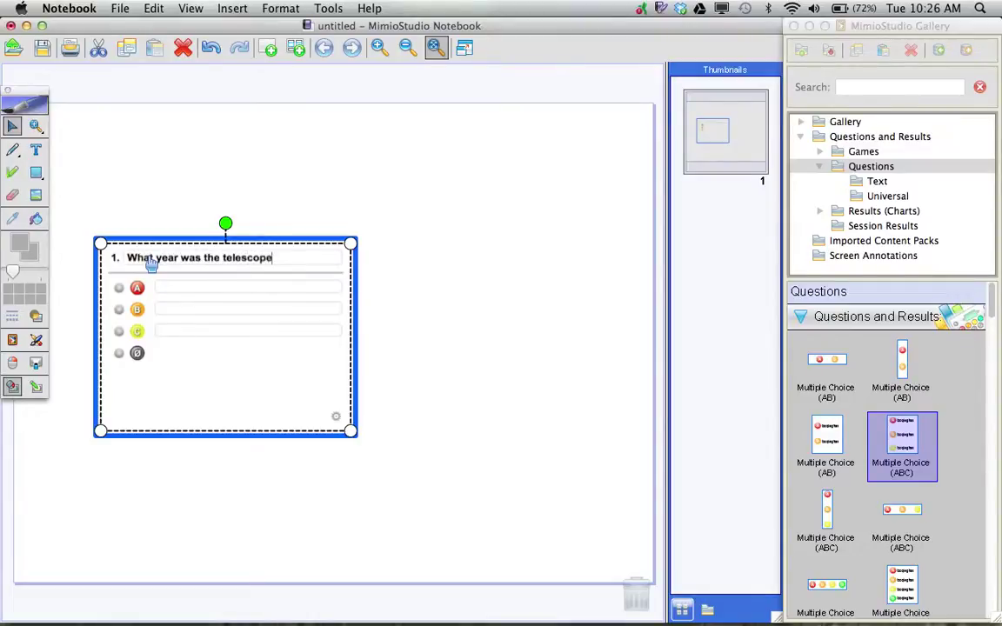
{"action": "type", "text": " invented?"}
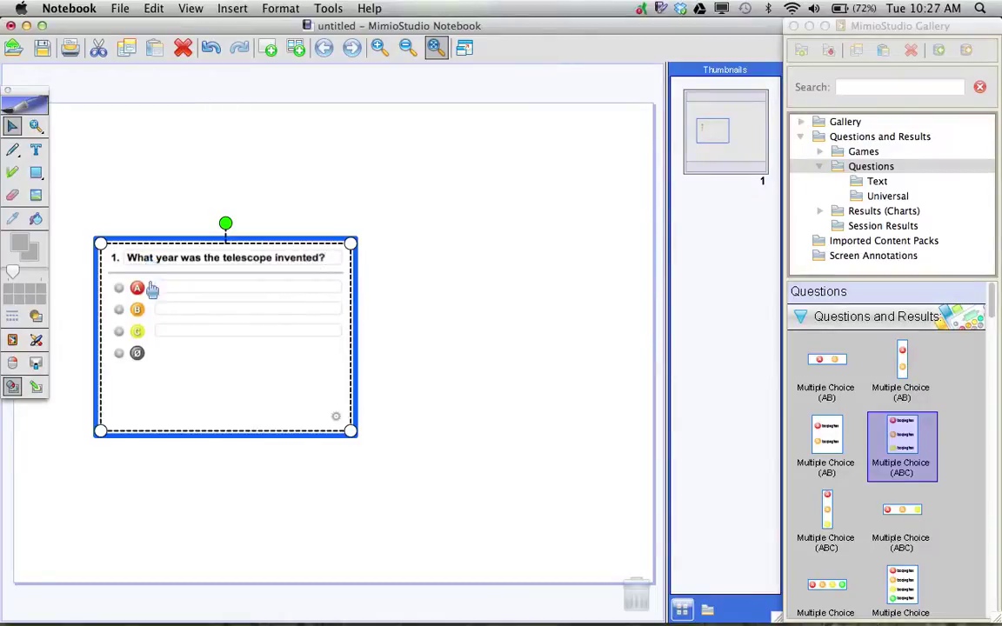
- Go through answer fields A, B and C, and mark B as the correct answer
{"action": "left_click", "coordinate": [167, 294]}
{"action": "left_click", "coordinate": [166, 314]}
{"action": "left_click", "coordinate": [167, 331]}
{"action": "left_click", "coordinate": [120, 312]}
- Turn question 1 over to its settings side, showing ABC answer type and weight 1
{"action": "left_click", "coordinate": [337, 421]}
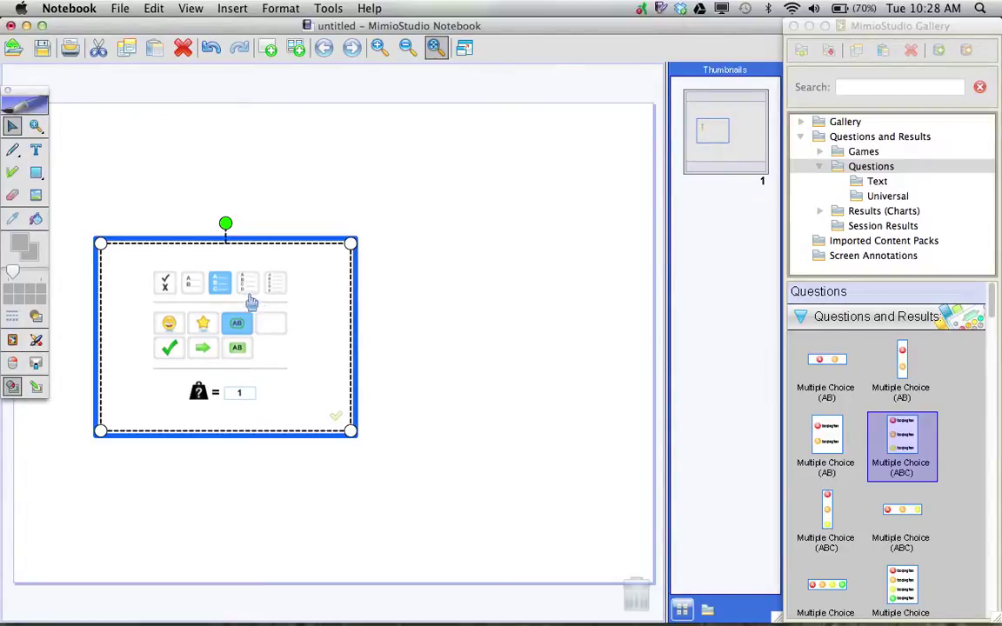
- Return question 1 to its front side and lock it with Format > Locking > Lock
{"action": "left_click", "coordinate": [337, 422]}
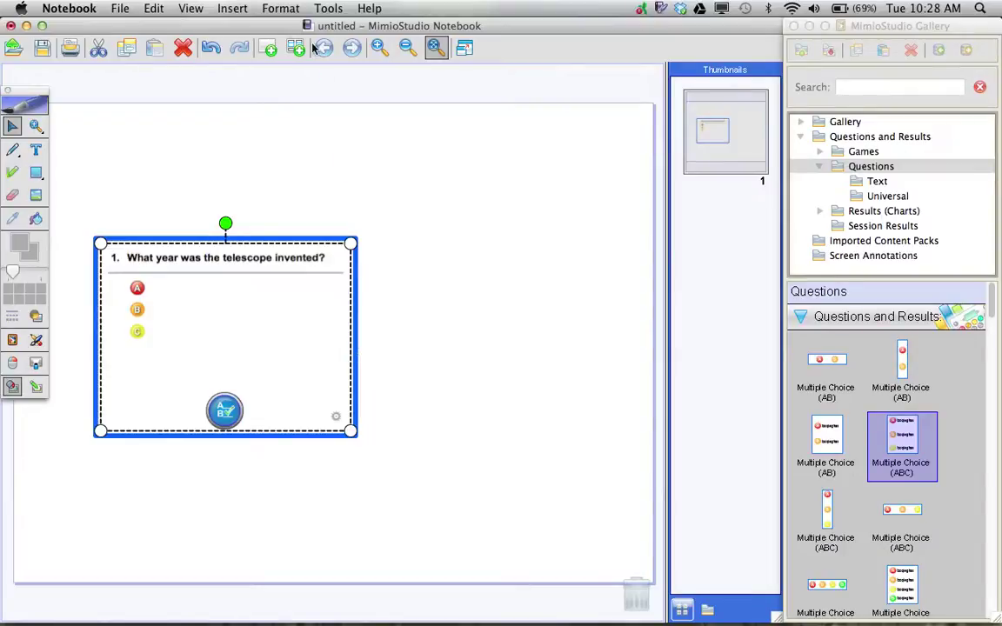
{"action": "left_click", "coordinate": [280, 9]}
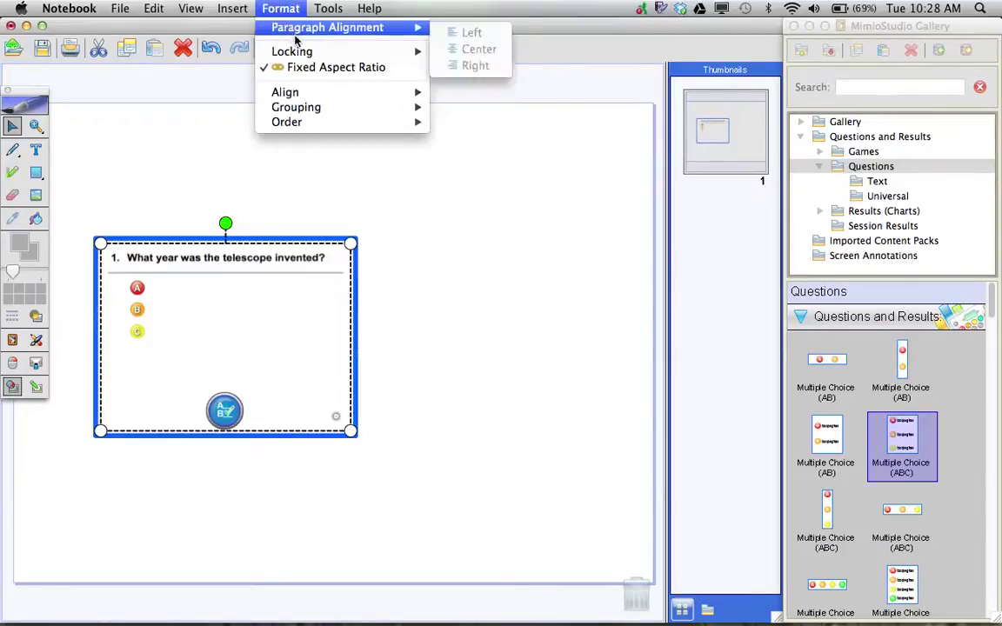
{"action": "mouse_move", "coordinate": [303, 54]}
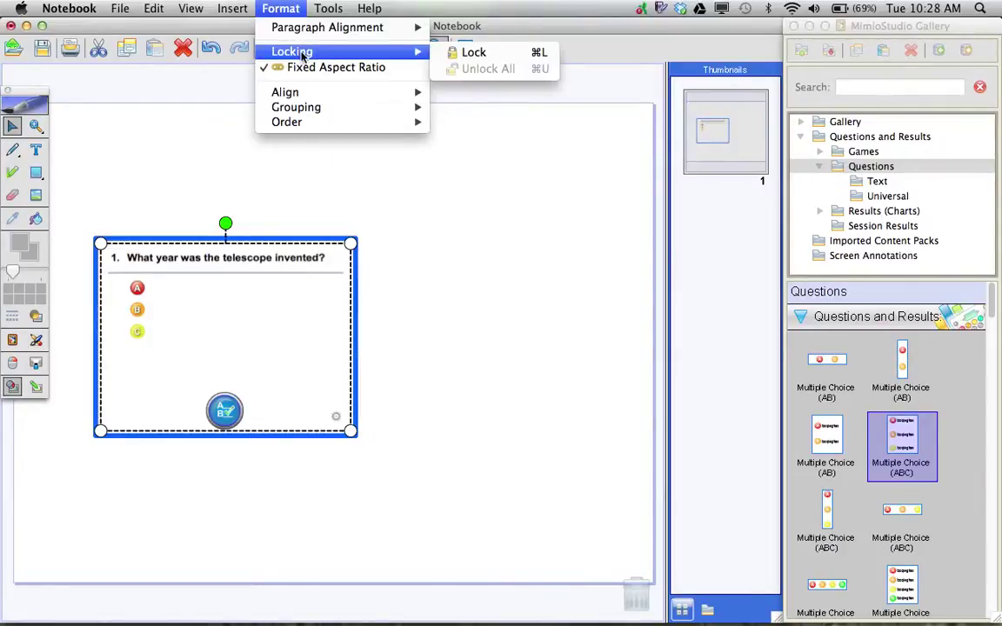
{"action": "left_click", "coordinate": [499, 54]}
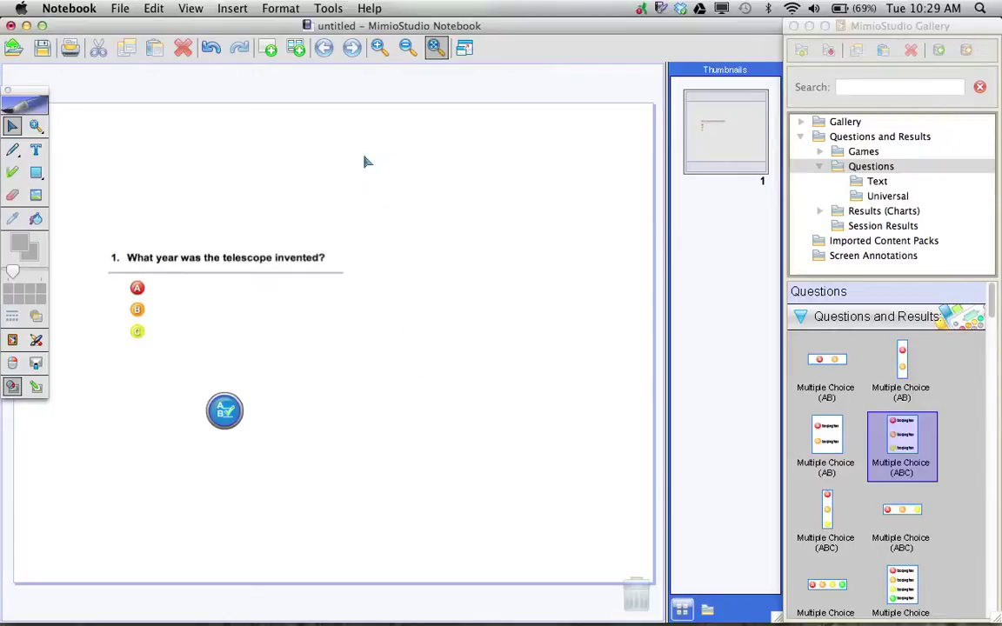
- Unlock every object on the page with Format > Locking > Unlock All
{"action": "left_click", "coordinate": [280, 8]}
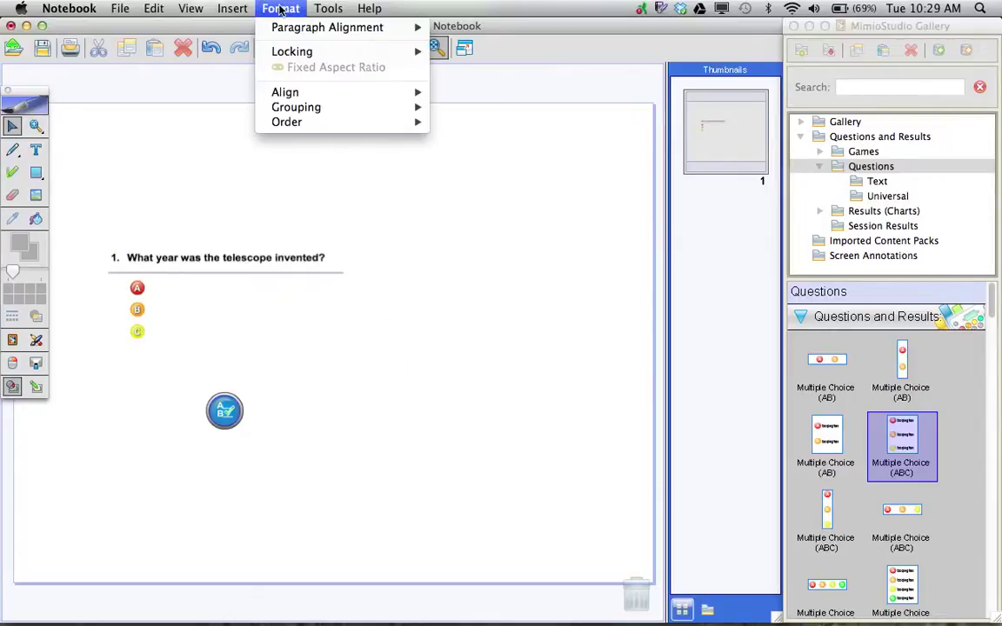
{"action": "mouse_move", "coordinate": [277, 52]}
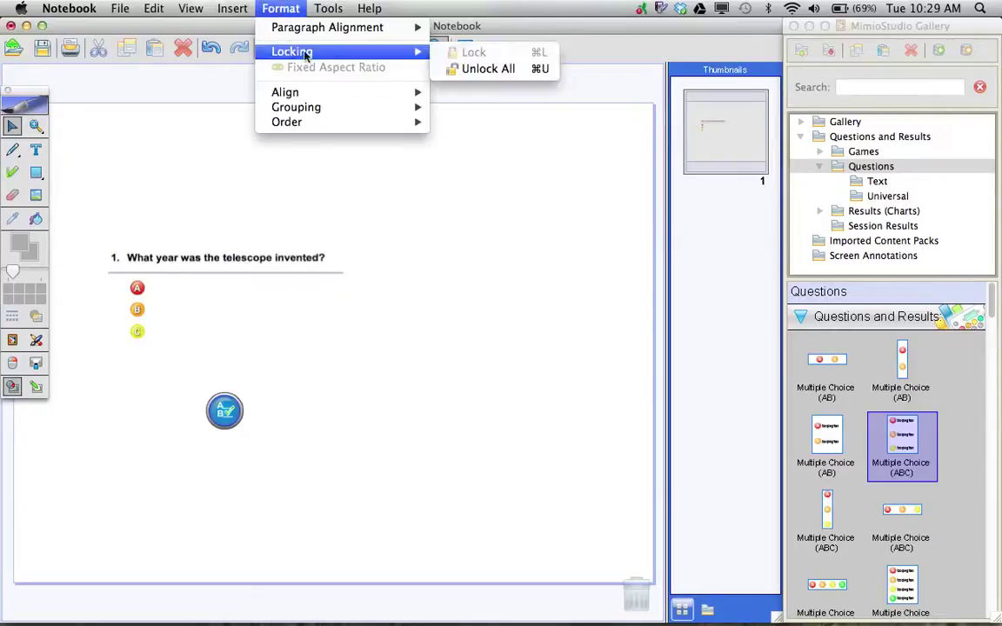
{"action": "left_click", "coordinate": [497, 77]}
- Enlarge the question 1 object and move it up toward the page's upper left
{"action": "left_click", "coordinate": [545, 400]}
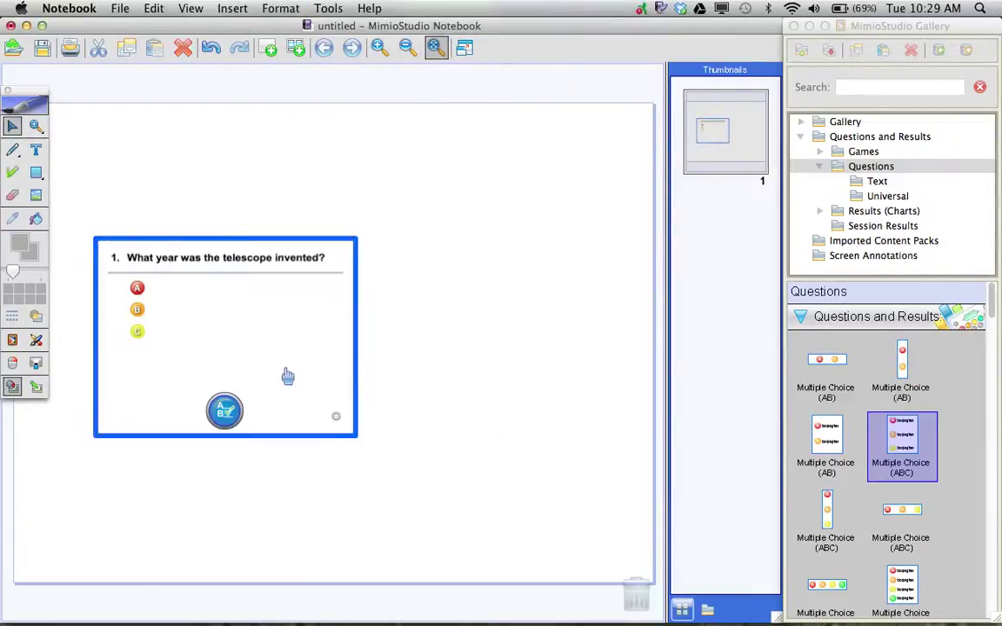
{"action": "left_click", "coordinate": [262, 238]}
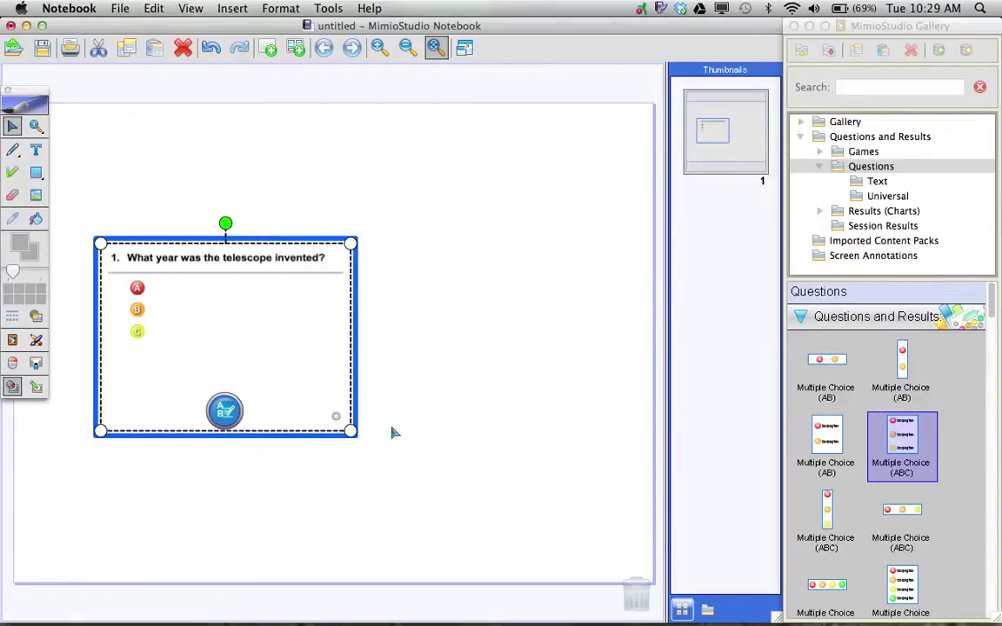
{"action": "left_click_drag", "start_coordinate": [351, 430], "coordinate": [511, 466]}
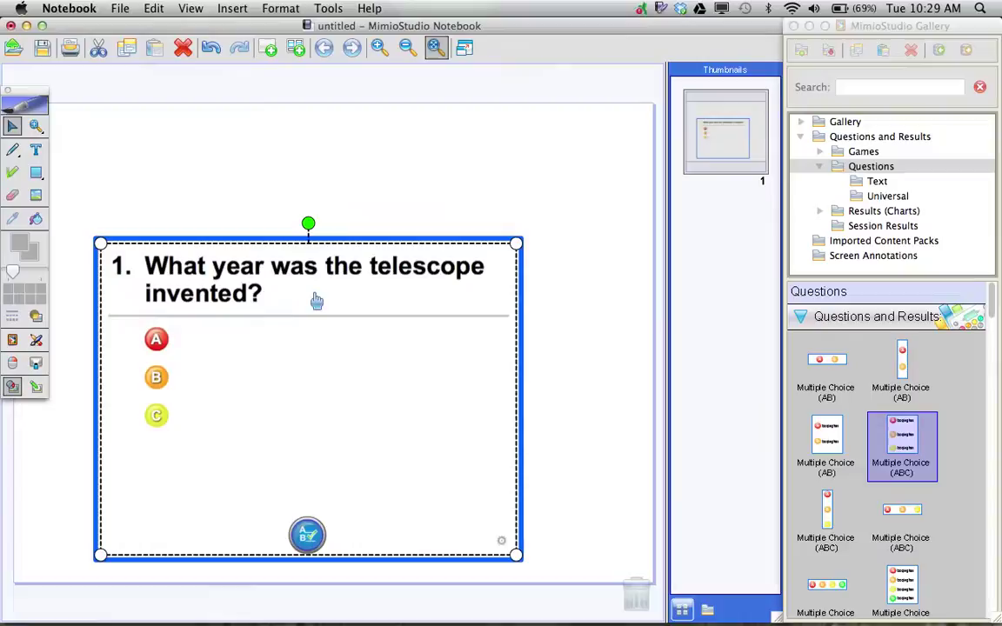
{"action": "left_click_drag", "start_coordinate": [250, 236], "coordinate": [224, 178]}
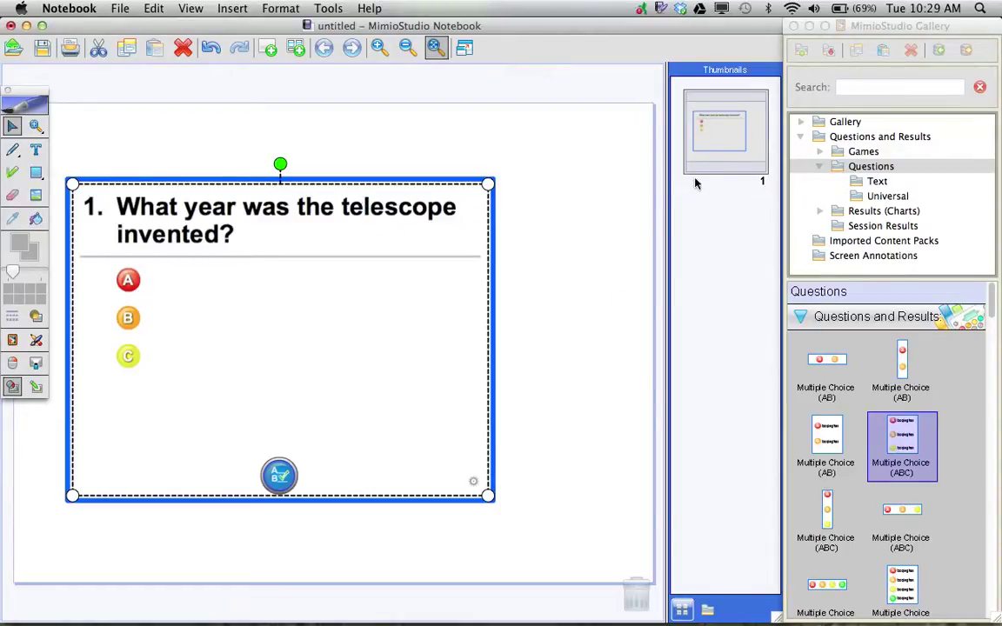
- Duplicate page 1 with Insert > Duplicate Page, making page 2 with question 2
{"action": "left_click", "coordinate": [758, 124]}
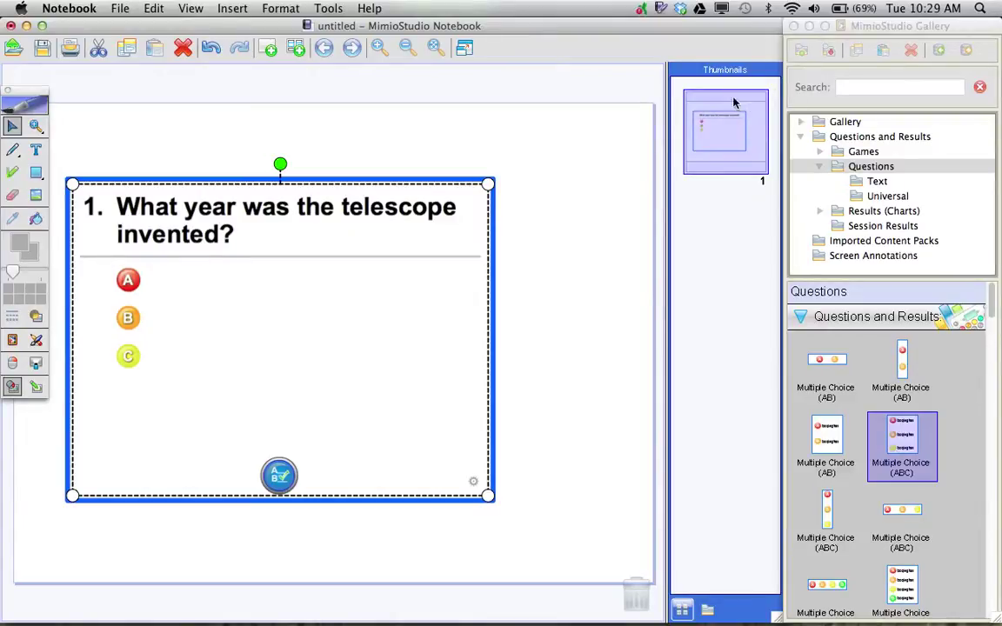
{"action": "right_click", "coordinate": [755, 165]}
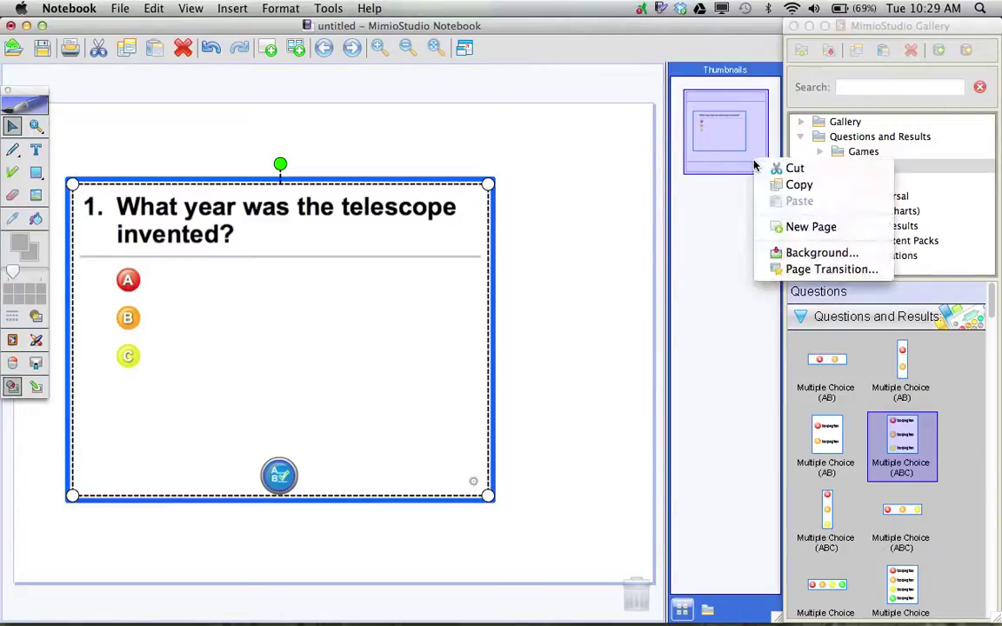
{"action": "left_click", "coordinate": [802, 228]}
{"action": "left_click", "coordinate": [230, 11]}
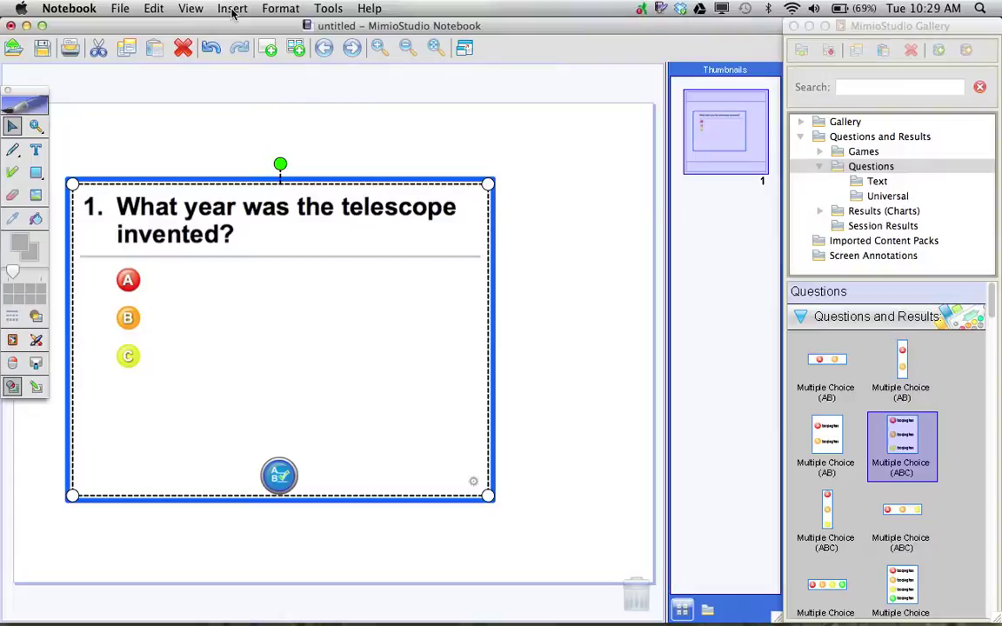
{"action": "left_click", "coordinate": [232, 10]}
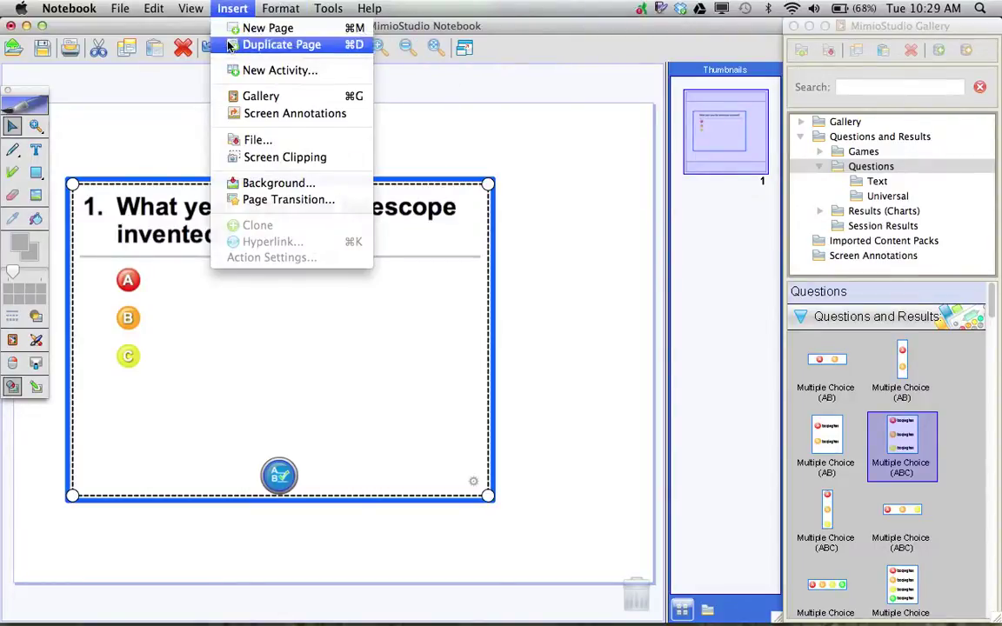
{"action": "left_click", "coordinate": [231, 45]}
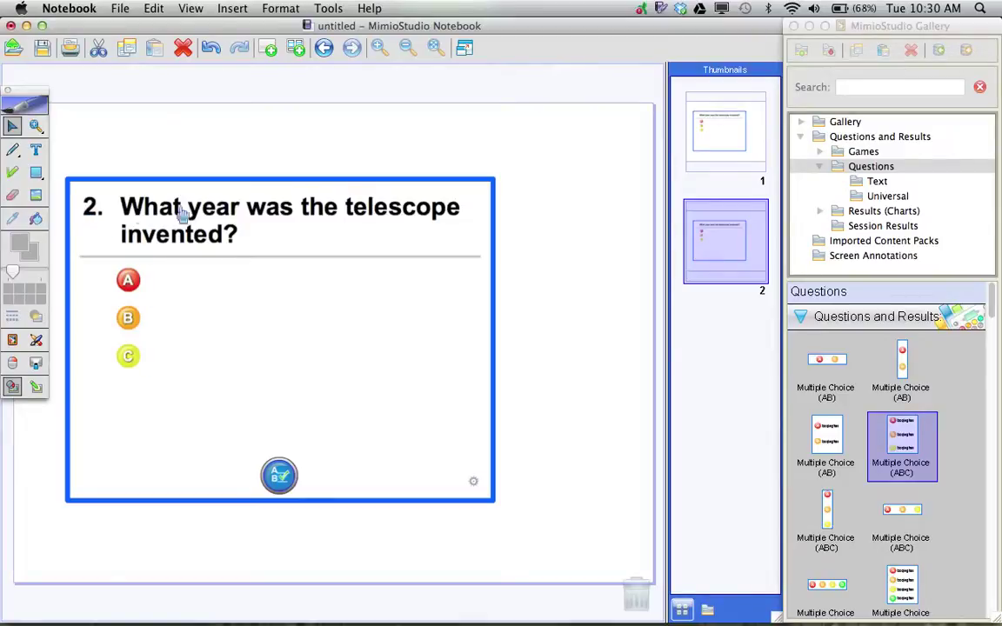
- Change question 2 to 'Where was it invented' and mark answer A correct
{"action": "double_click", "coordinate": [237, 246]}
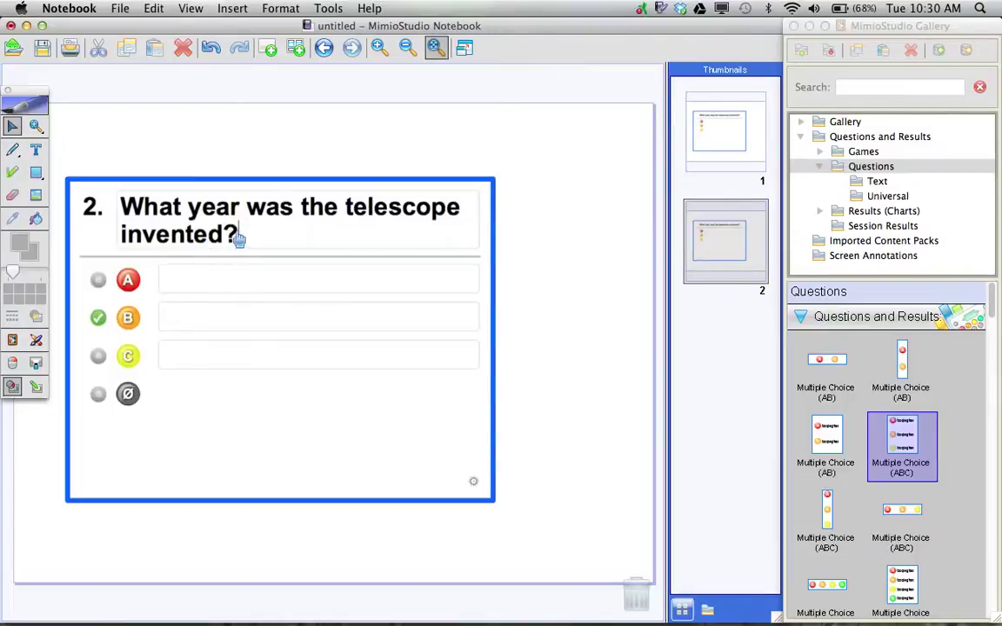
{"action": "left_click", "coordinate": [215, 233]}
{"action": "left_click_drag", "start_coordinate": [218, 233], "coordinate": [125, 209]}
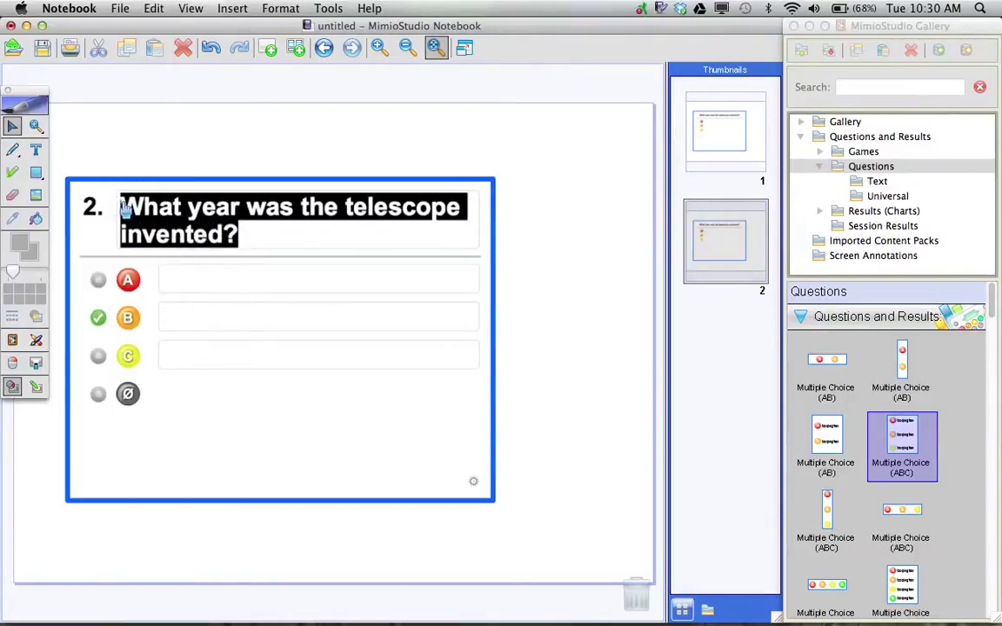
{"action": "type", "text": "Where w"}
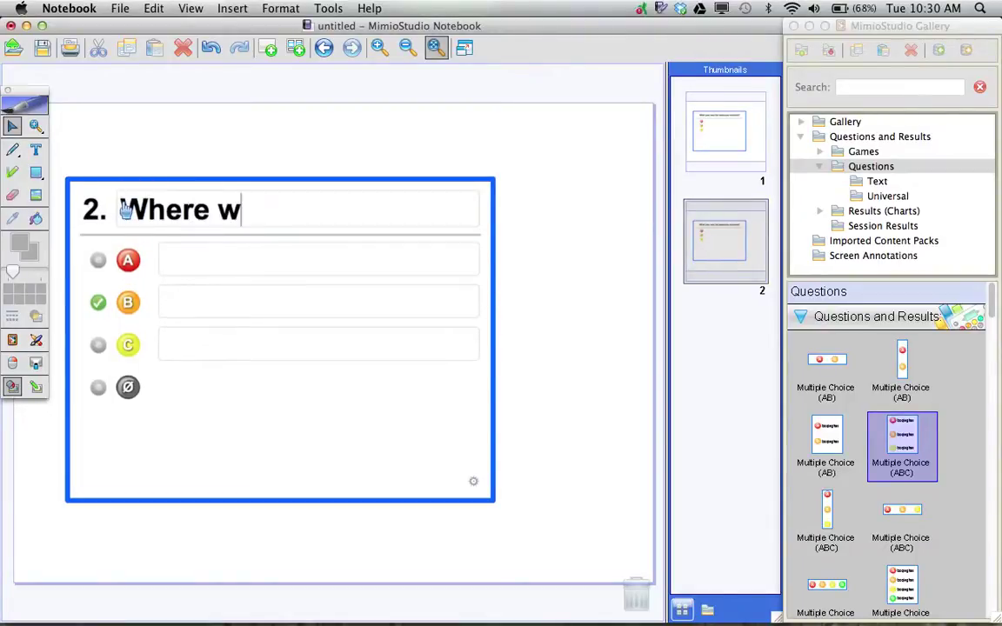
{"action": "type", "text": "as it invented"}
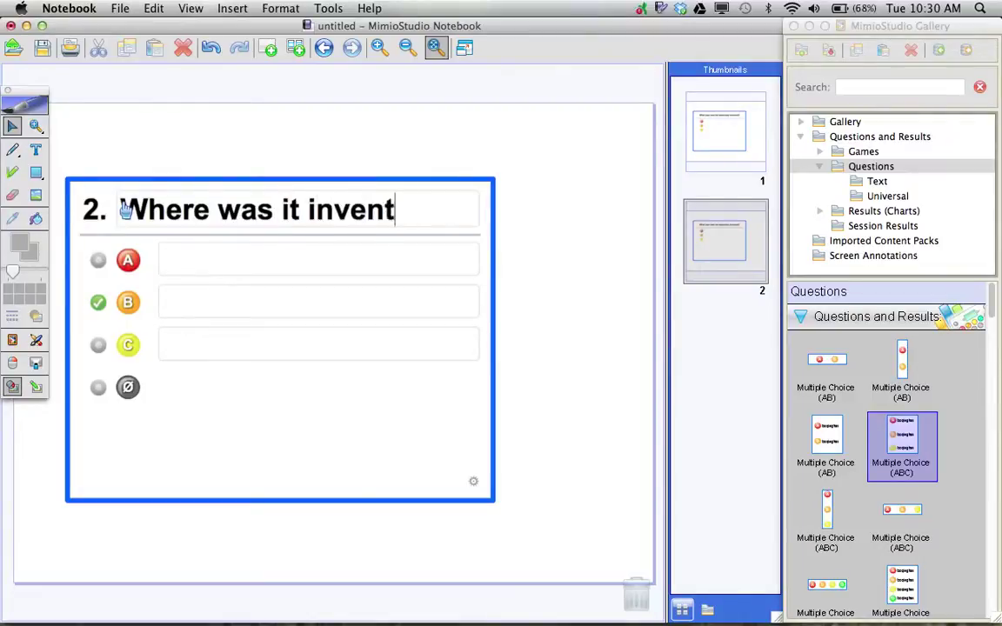
{"action": "left_click", "coordinate": [98, 263]}
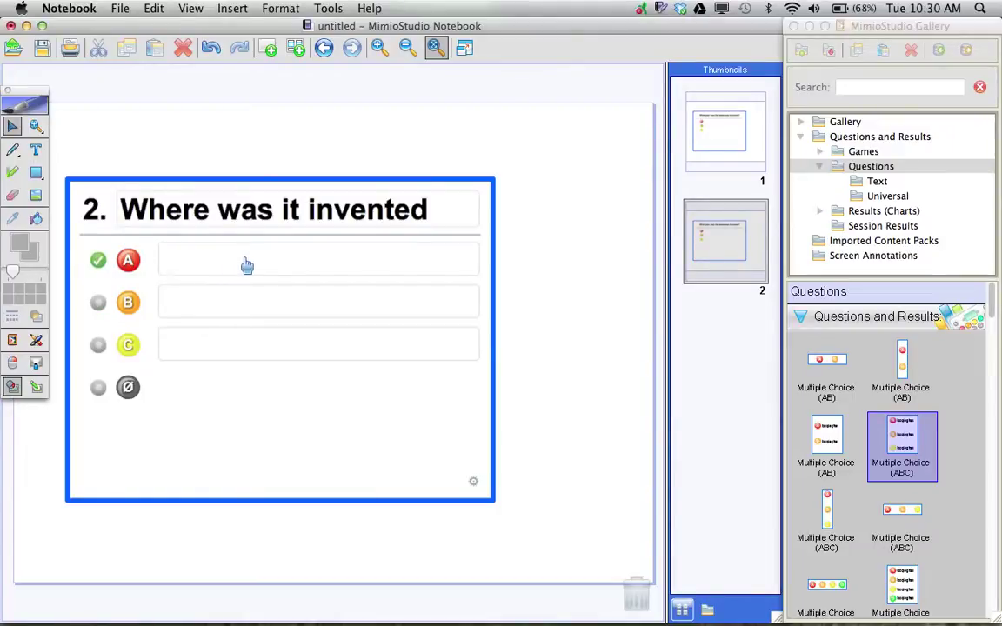
{"action": "left_click", "coordinate": [190, 264]}
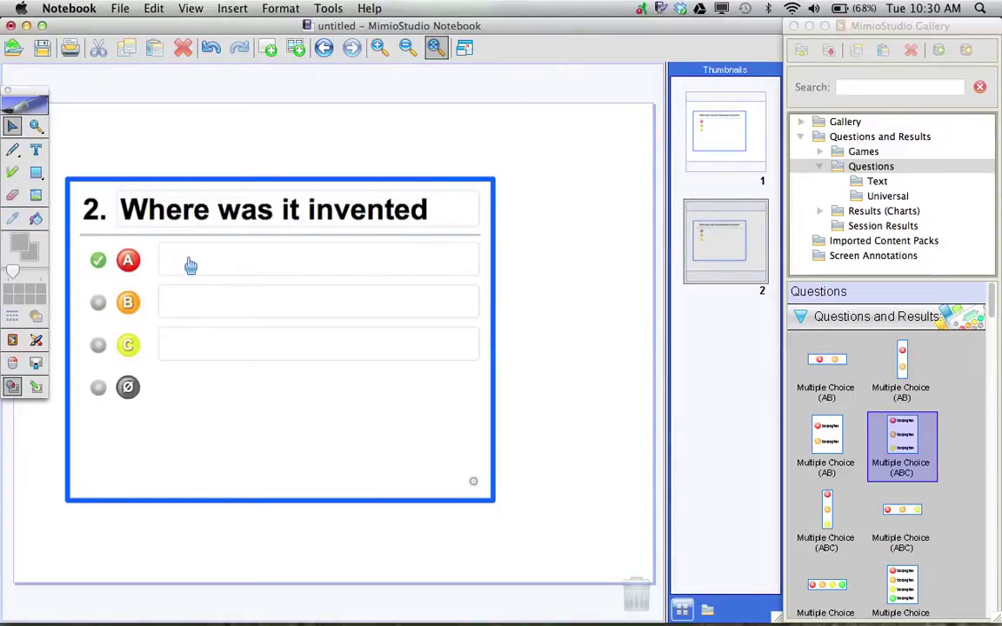